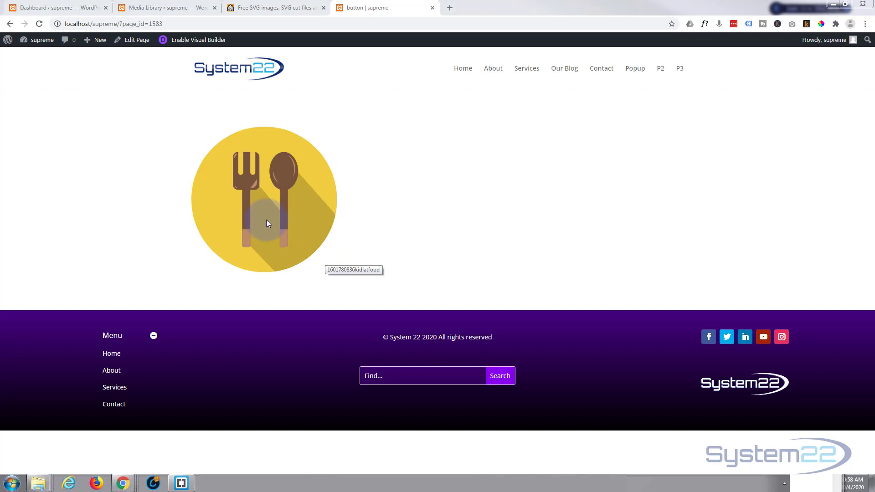
Step: Enable the Visual Builder and switch the fork-and-spoon image row to one full-width column
click(194, 41)
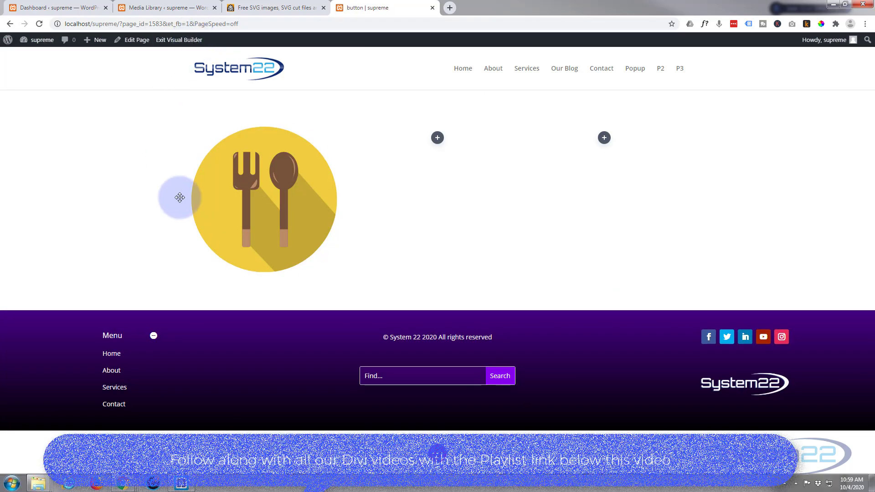
mouse_move(192, 209)
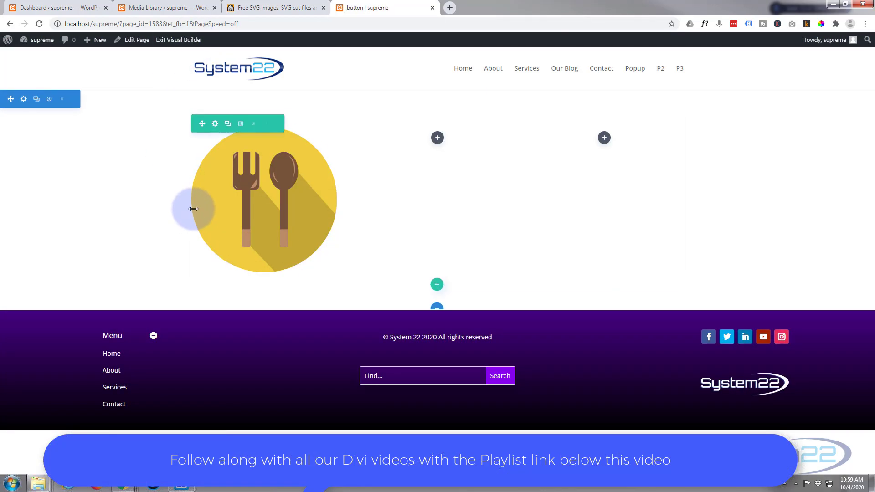
click(241, 125)
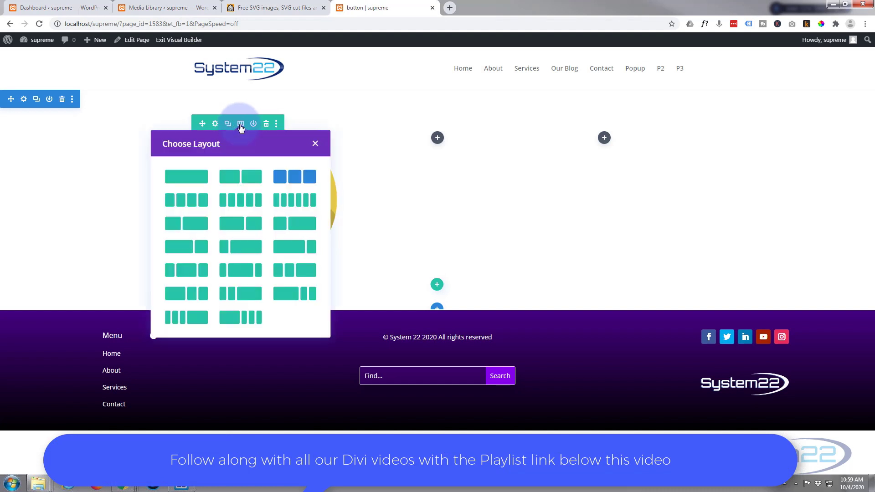
click(181, 187)
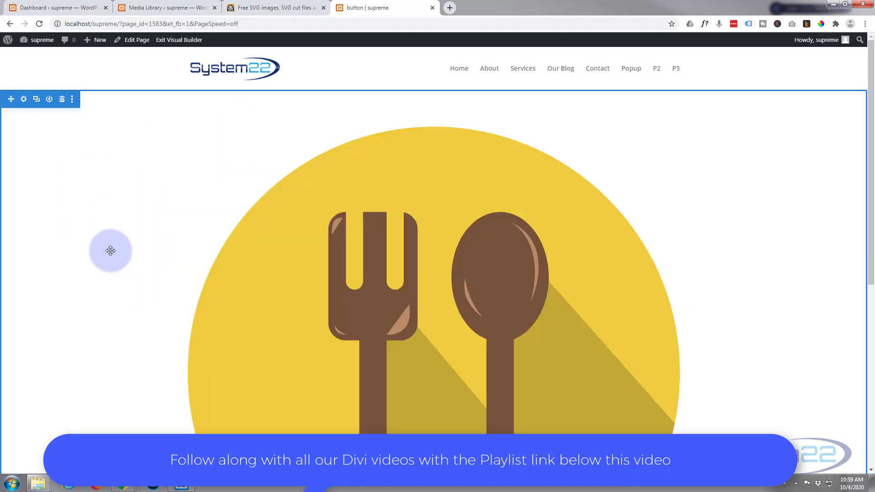
scroll(110, 250, down, 5)
scroll(110, 251, up, 5)
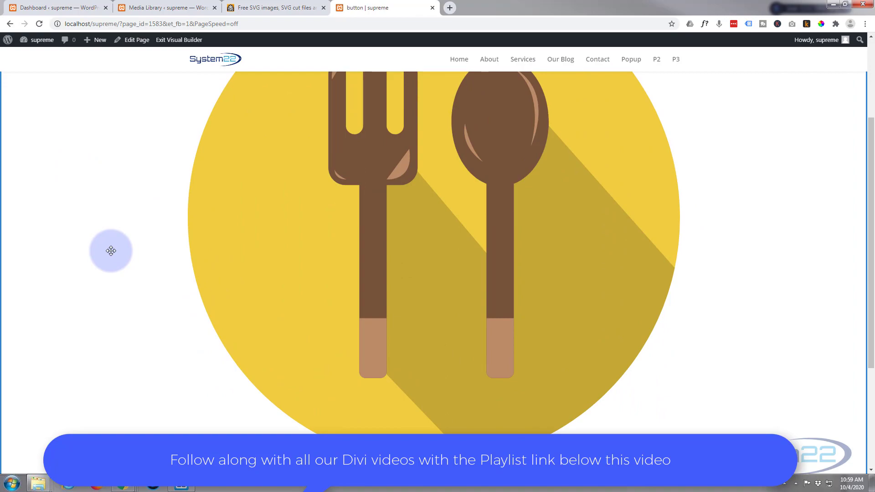
scroll(113, 251, down, 5)
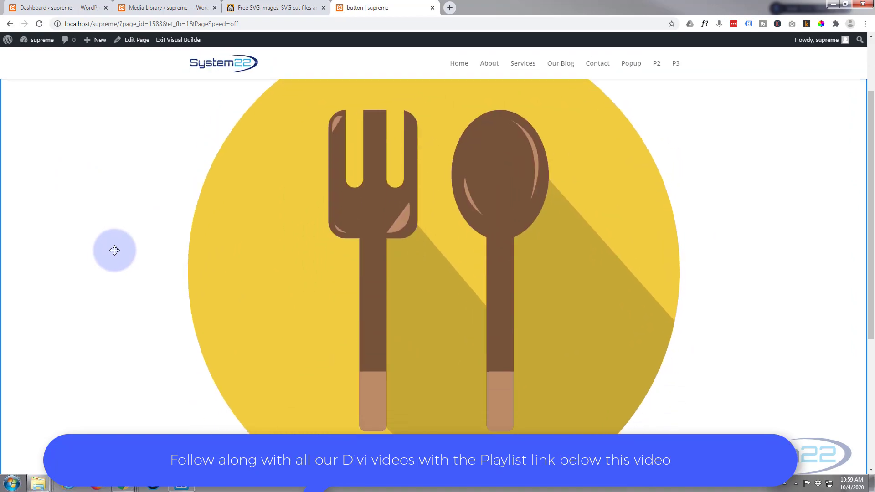
scroll(114, 250, up, 3)
scroll(115, 250, up, 2)
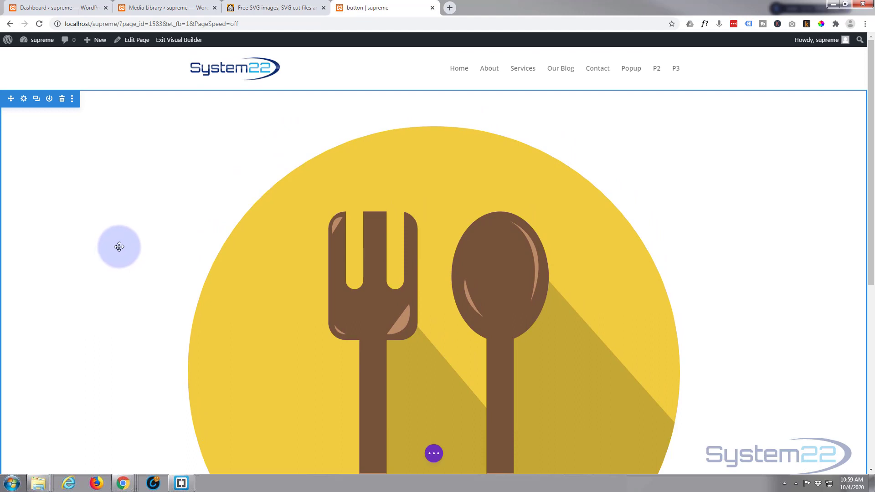
scroll(127, 233, down, 3)
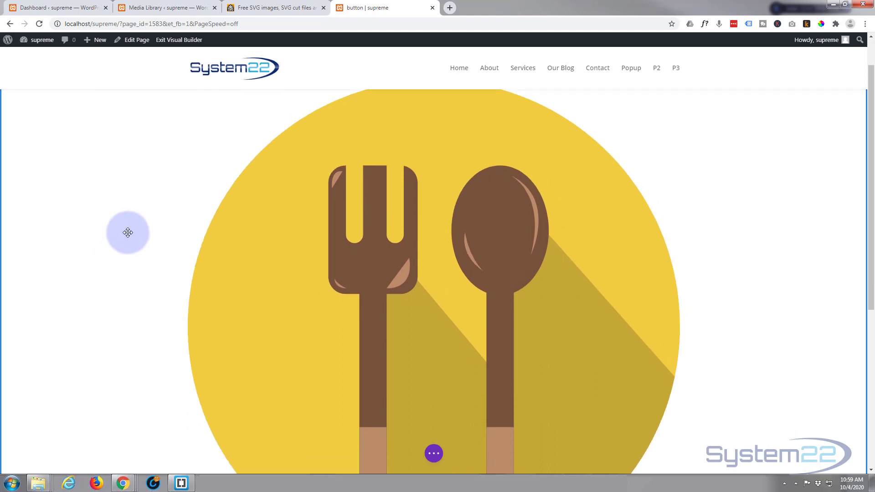
scroll(128, 233, up, 3)
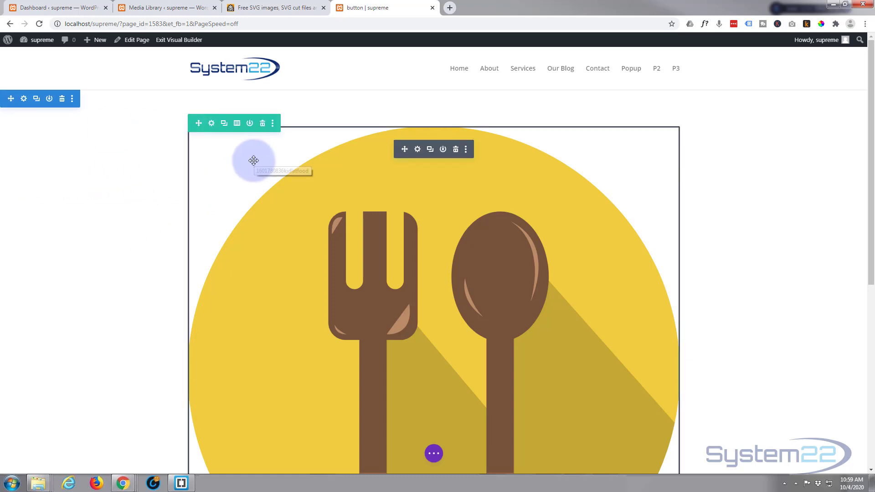
Step: Delete the fork-and-spoon image module, then go to the freesvg.org gallery tab
click(455, 150)
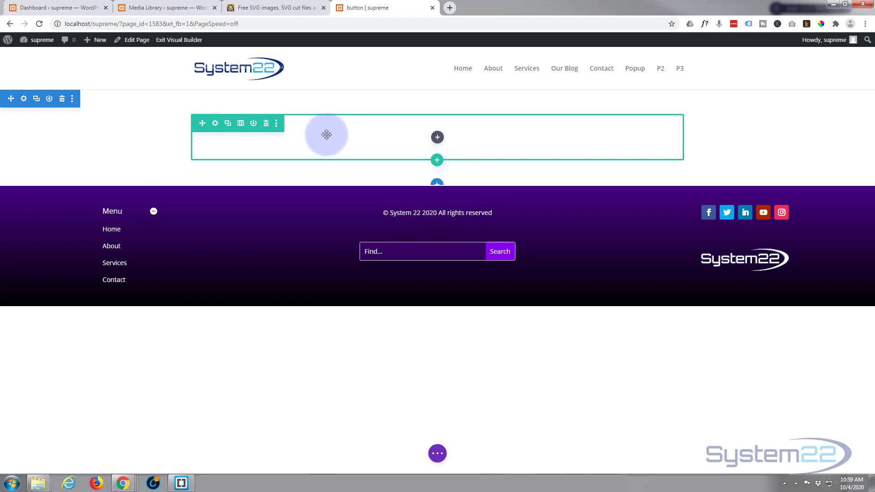
click(266, 9)
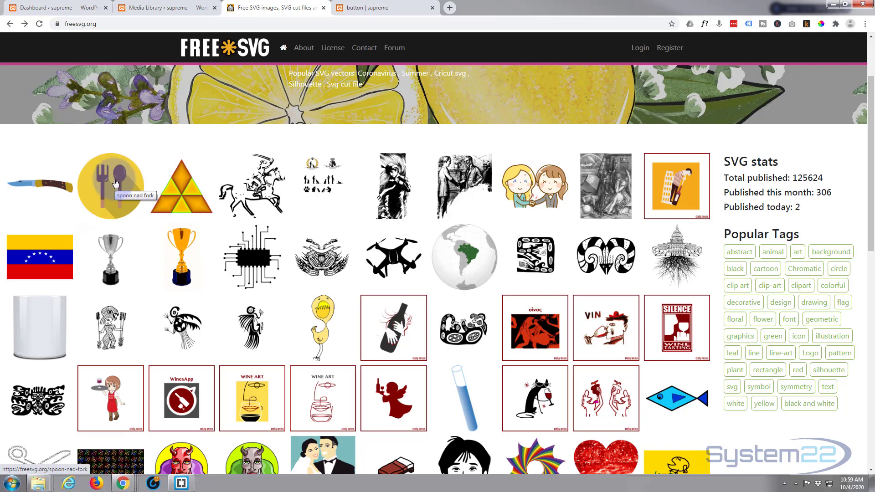
Step: Turn on Allow SVG file upload in Divi Supreme Pro's Misc settings and save changes
click(66, 9)
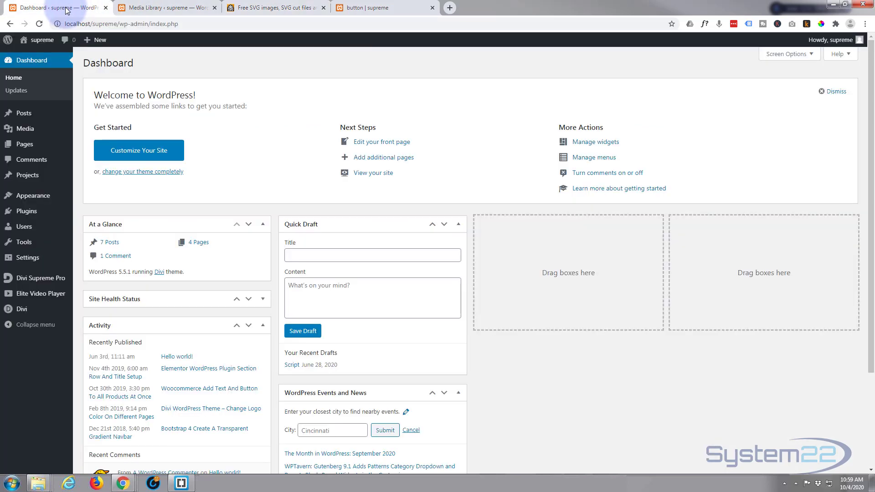
click(27, 282)
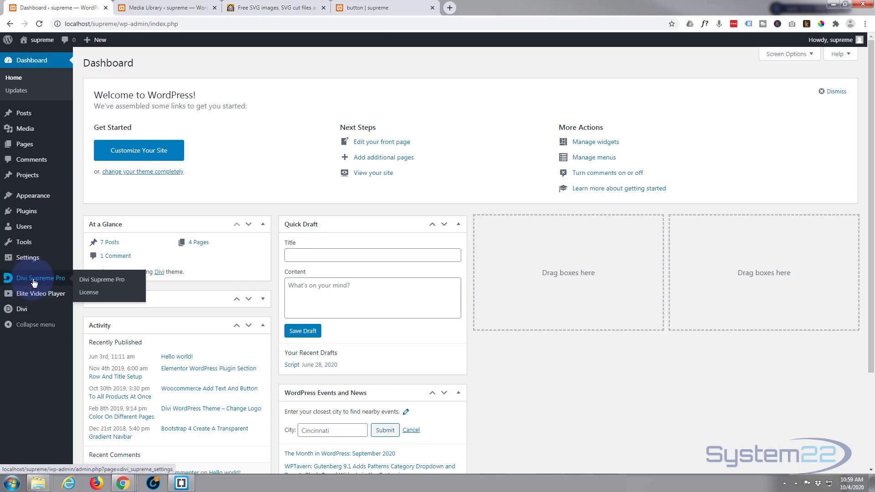
click(34, 282)
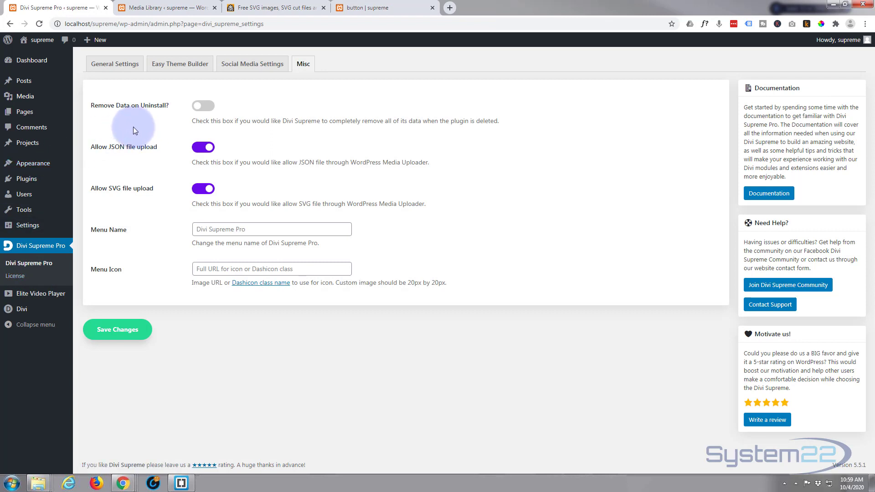
click(304, 62)
click(126, 69)
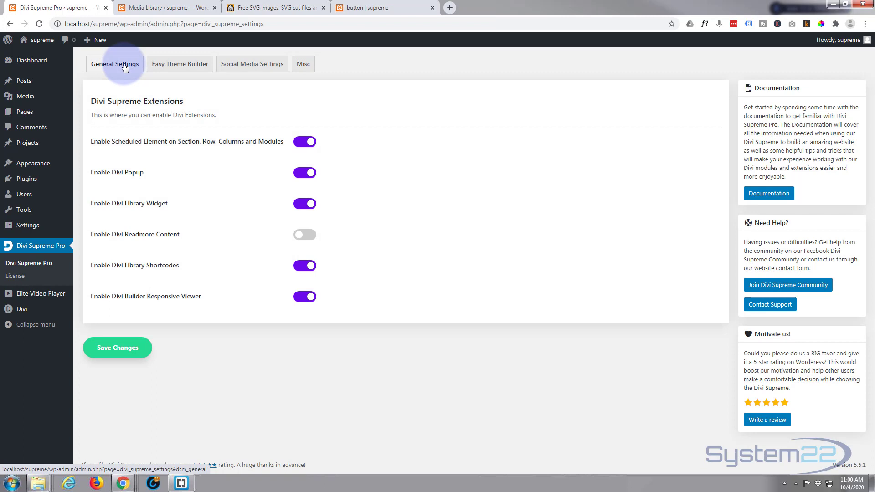
click(304, 68)
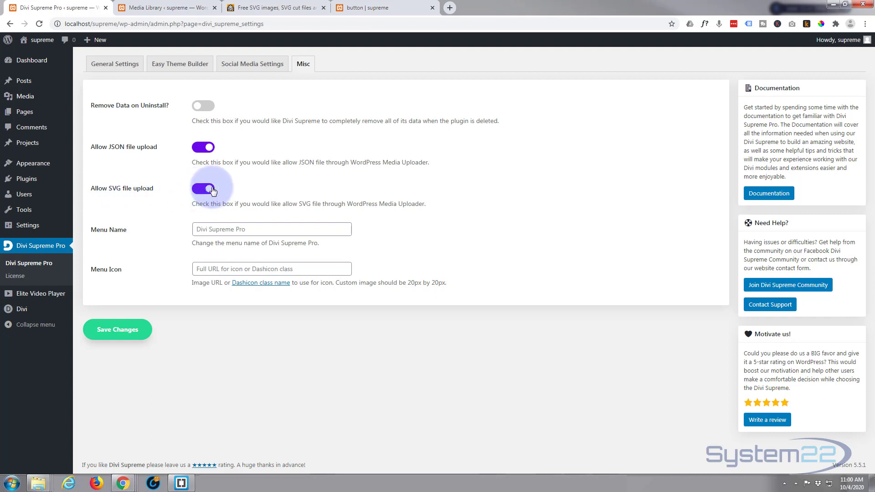
click(118, 330)
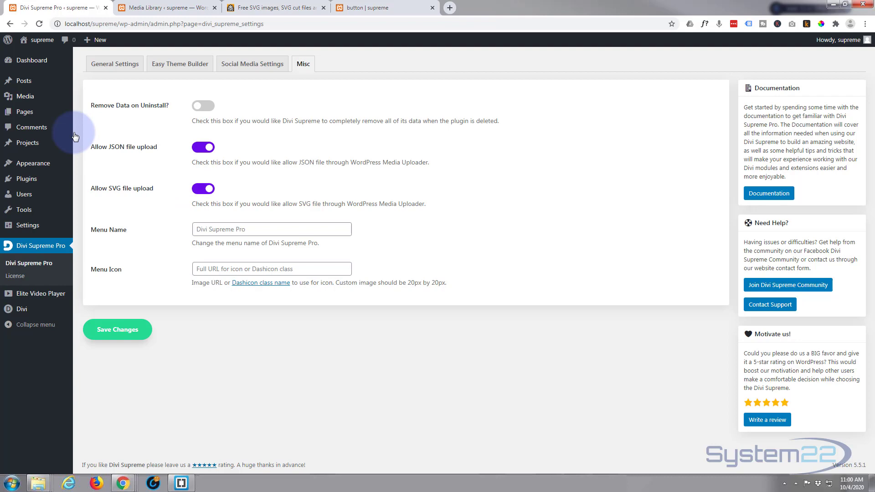
Step: Download Triangle Logo 2 from freesvg.org as an SVG file, then go to the Media Library
click(263, 7)
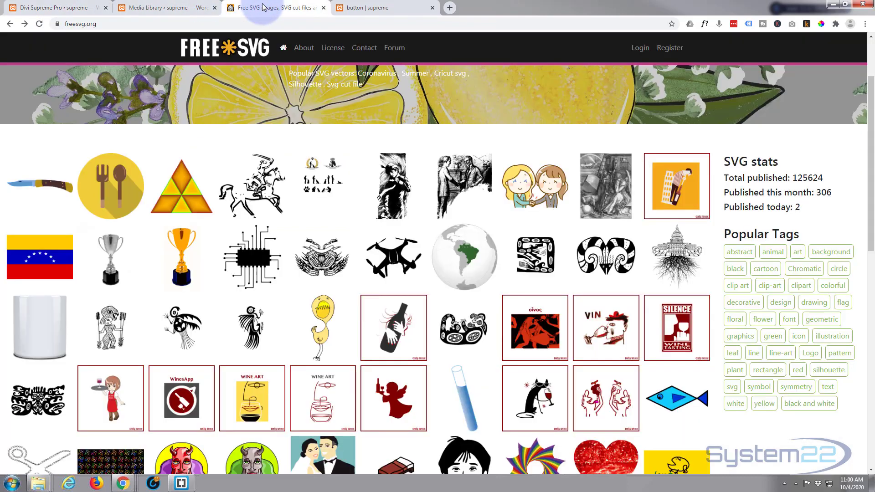
click(185, 197)
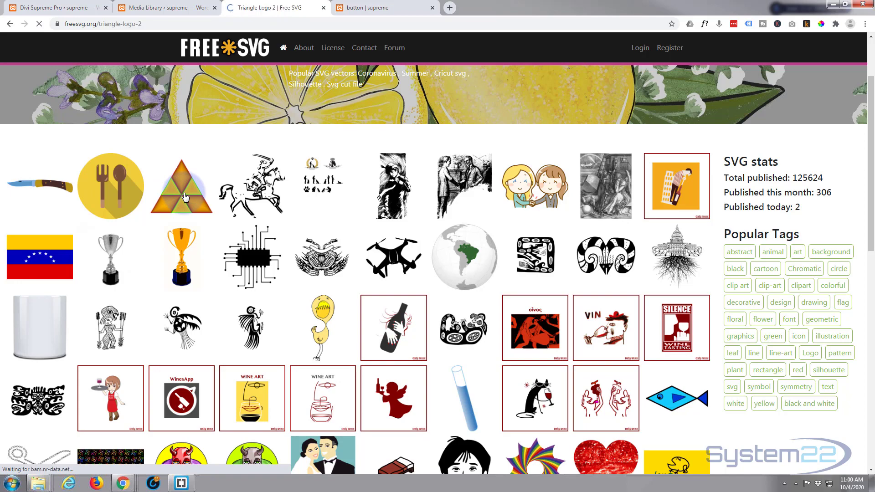
scroll(185, 193, down, 3)
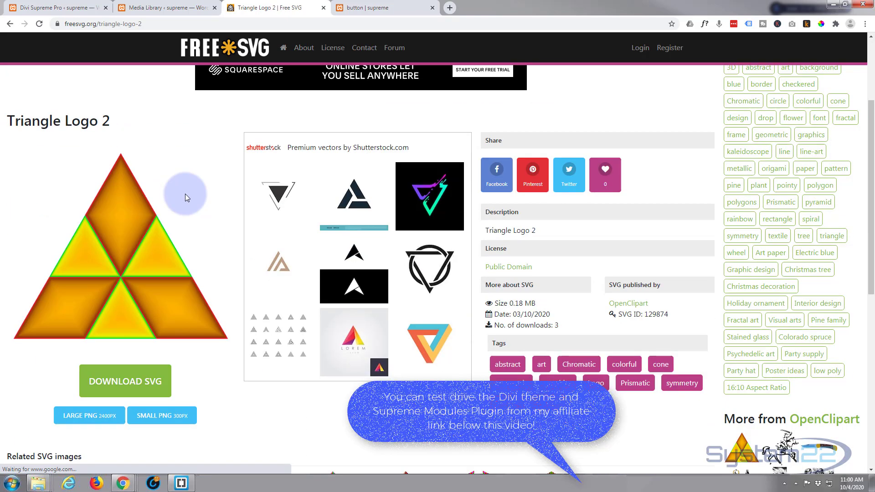
click(113, 386)
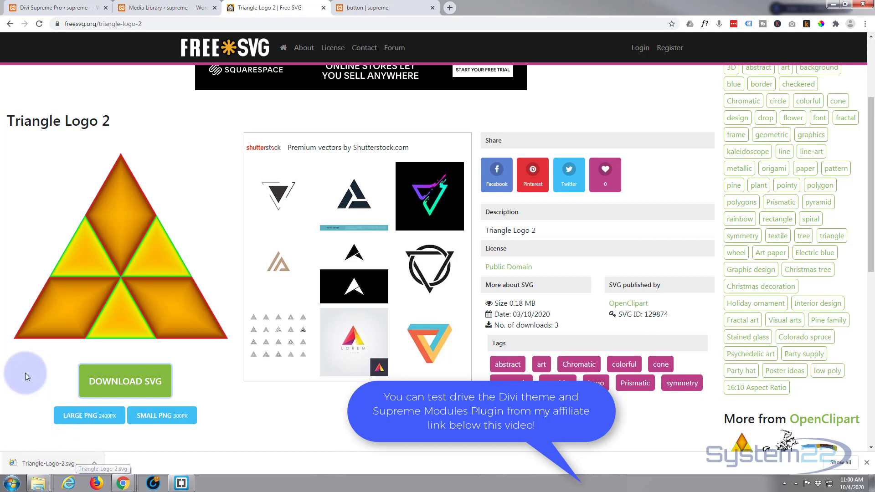
click(148, 10)
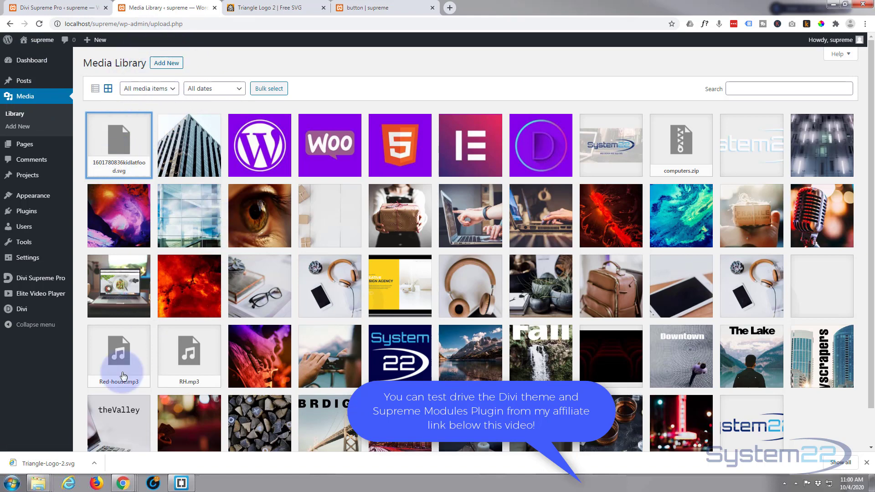
Step: Drag Triangle-Logo-2.svg from the download bar into the Media Library, then return to the builder page
drag(51, 464, 162, 143)
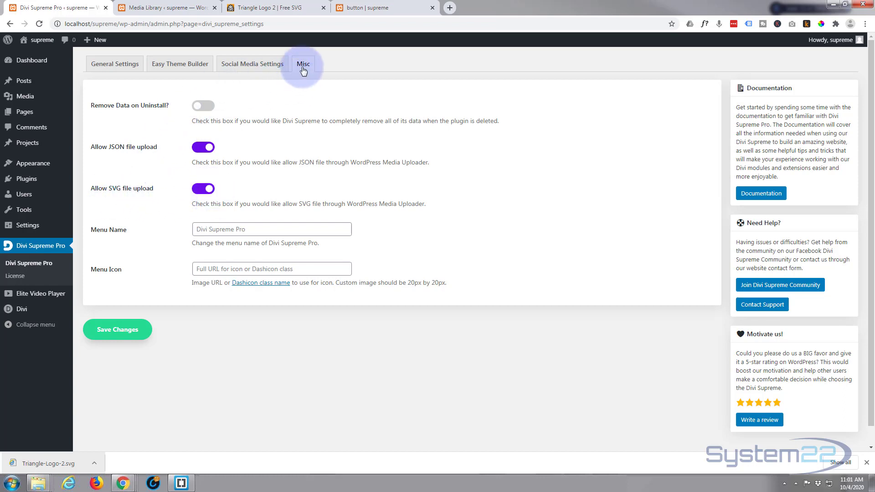
click(173, 10)
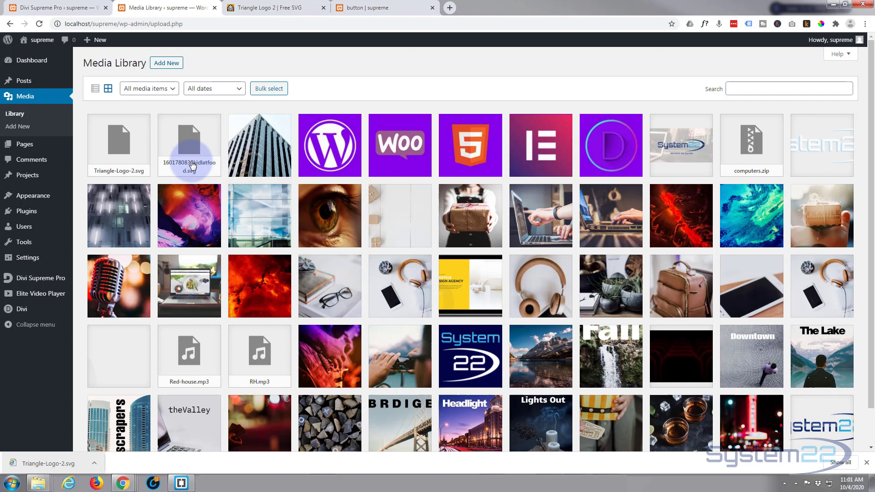
click(360, 9)
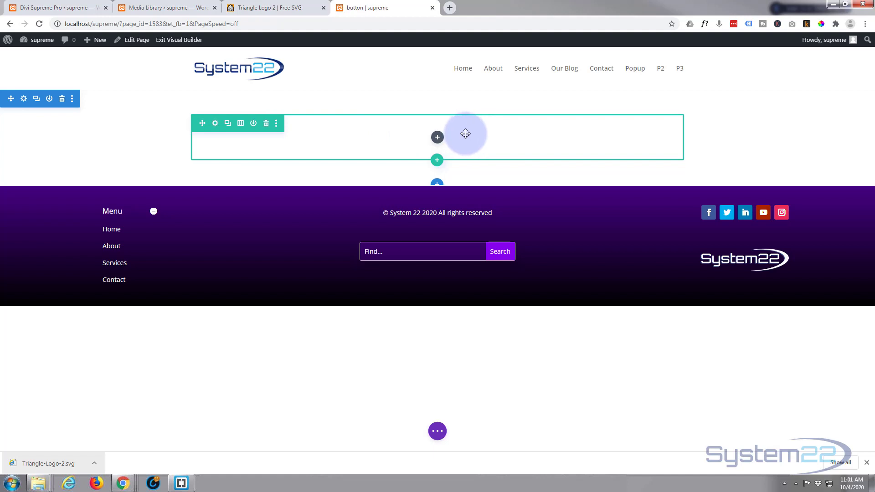
Step: Insert an Image module into the empty row using Triangle-Logo-2.svg from the Media Library
click(437, 139)
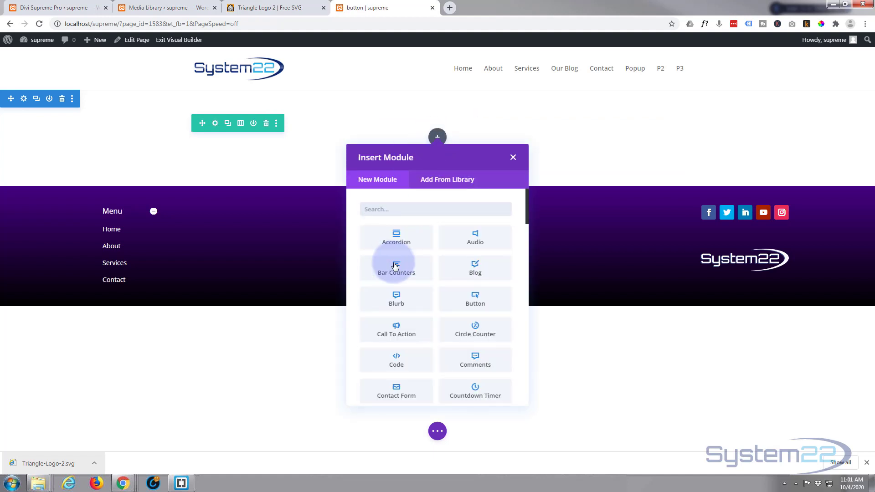
scroll(418, 330, down, 4)
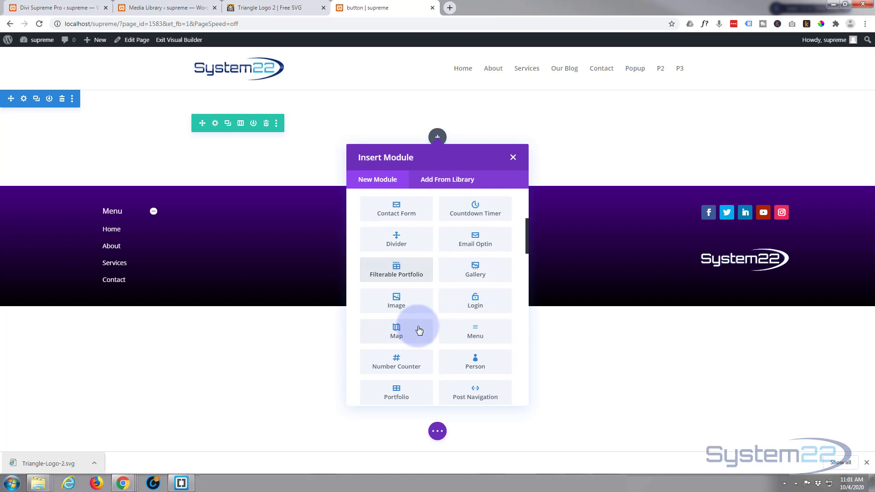
click(397, 299)
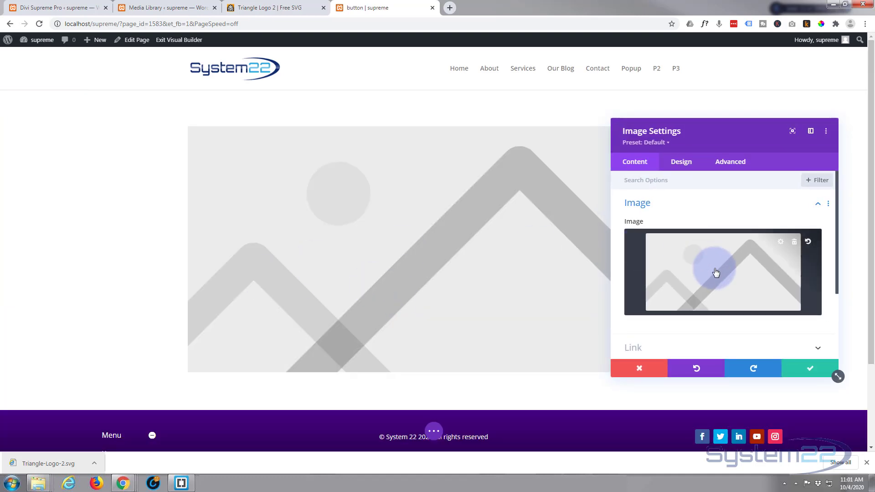
click(715, 272)
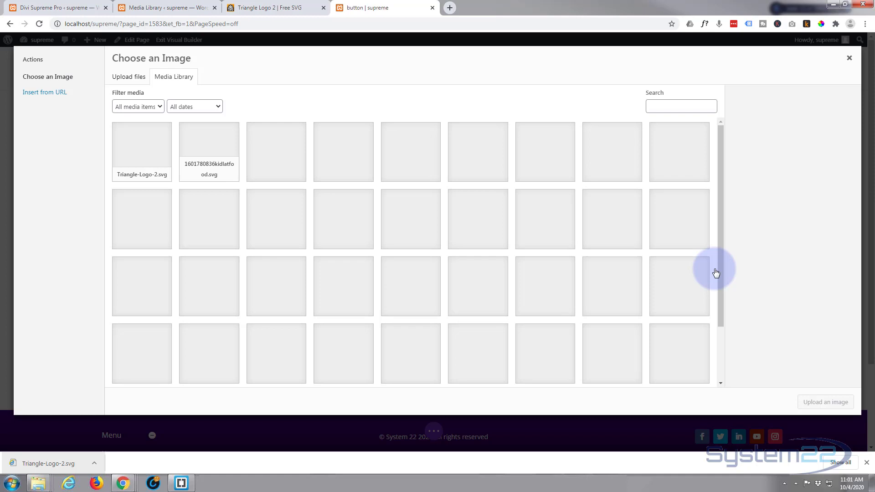
click(141, 152)
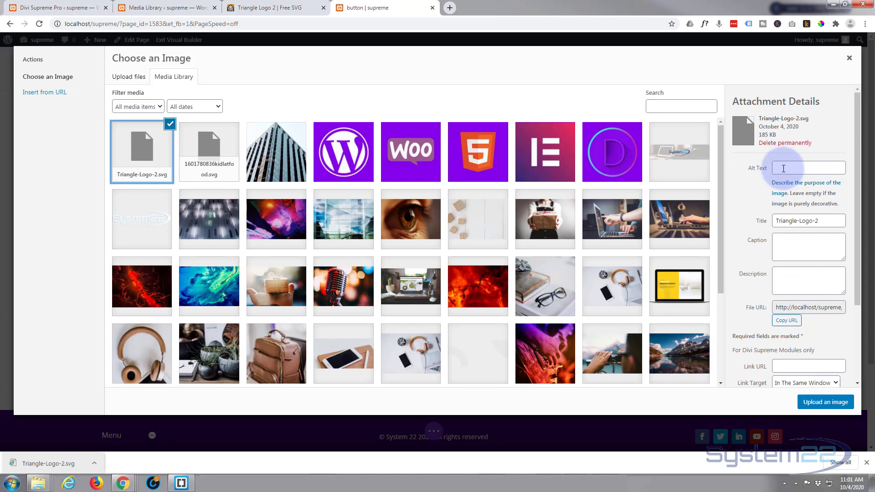
click(839, 409)
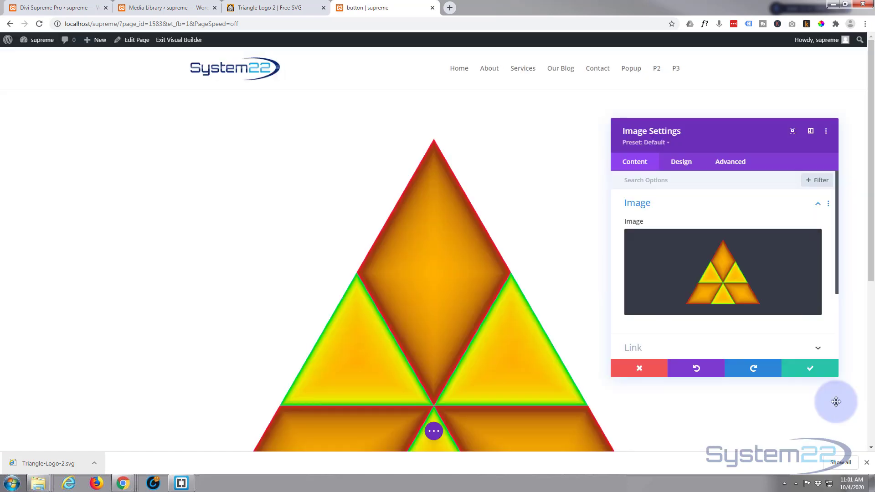
Step: Close the Image Settings and change the row to the three equal columns layout
scroll(208, 301, down, 3)
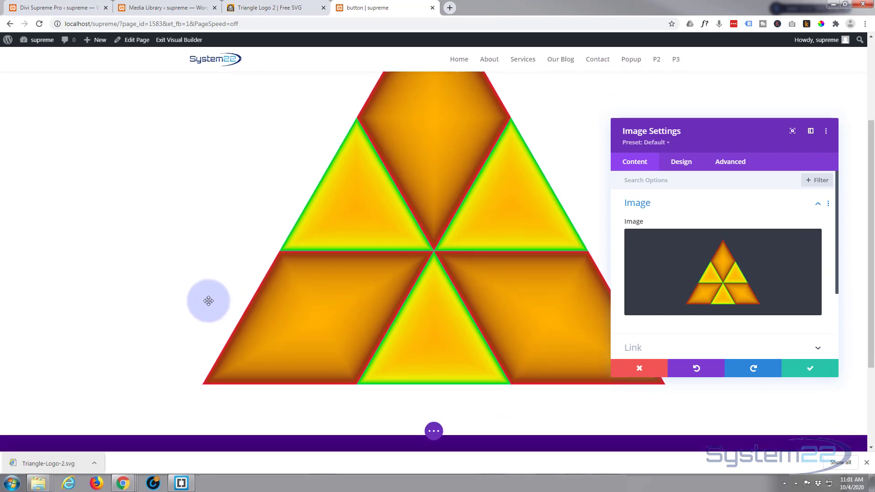
scroll(209, 300, down, 2)
scroll(209, 300, up, 3)
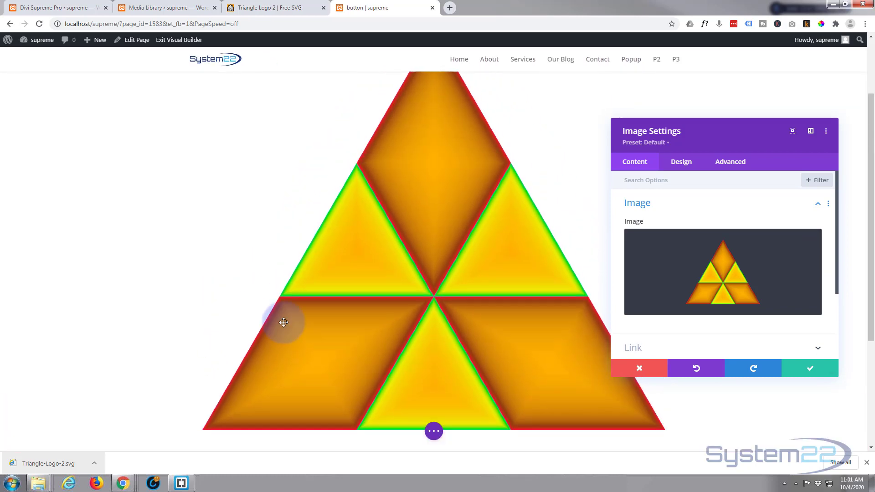
click(795, 370)
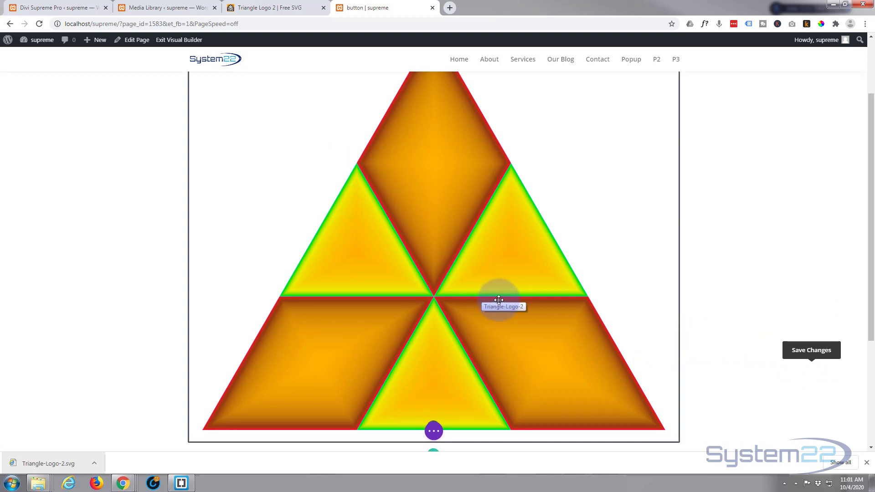
scroll(499, 299, down, 2)
scroll(500, 299, up, 4)
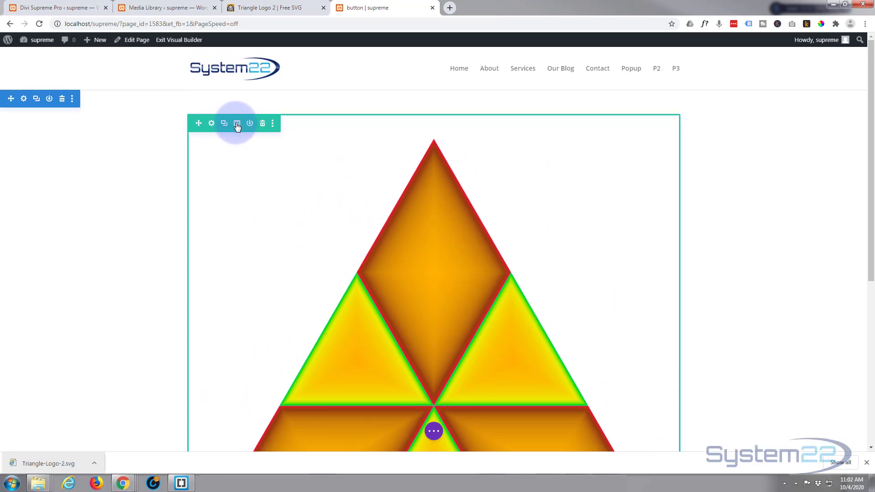
click(237, 124)
click(296, 181)
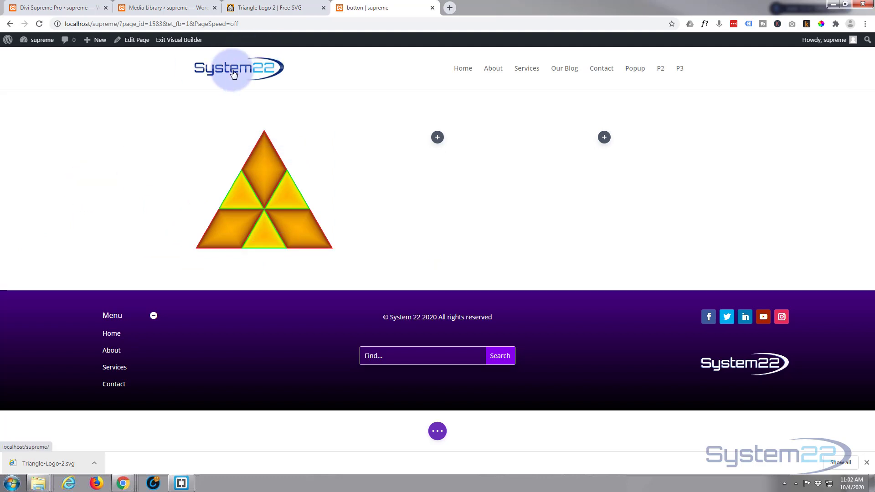
Step: Visit Divi Theme Options from the admin, then go to the Media Library tab
click(44, 8)
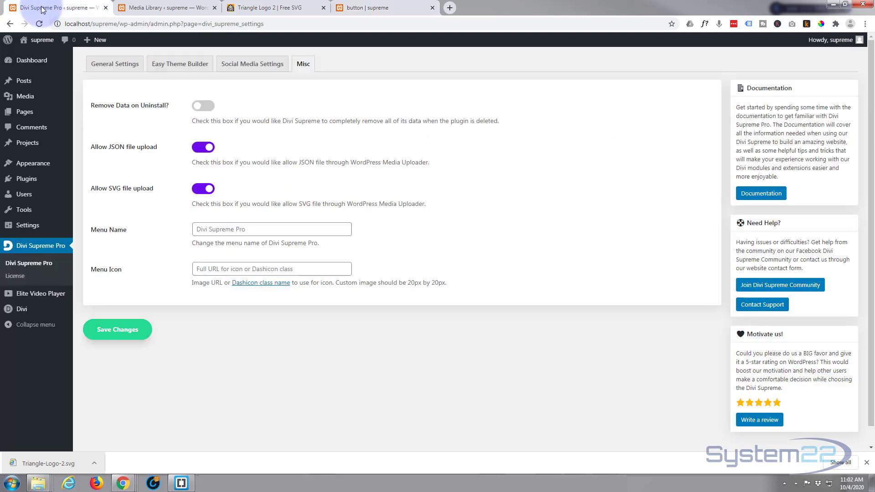
click(20, 312)
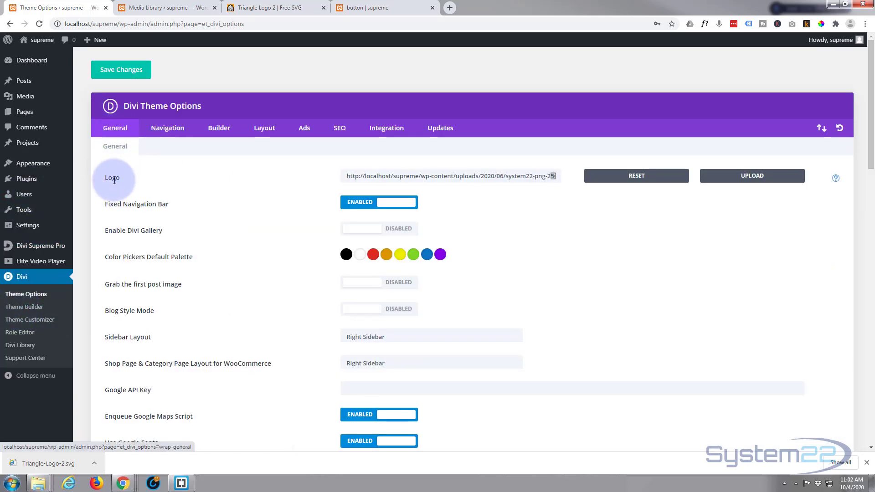
click(188, 9)
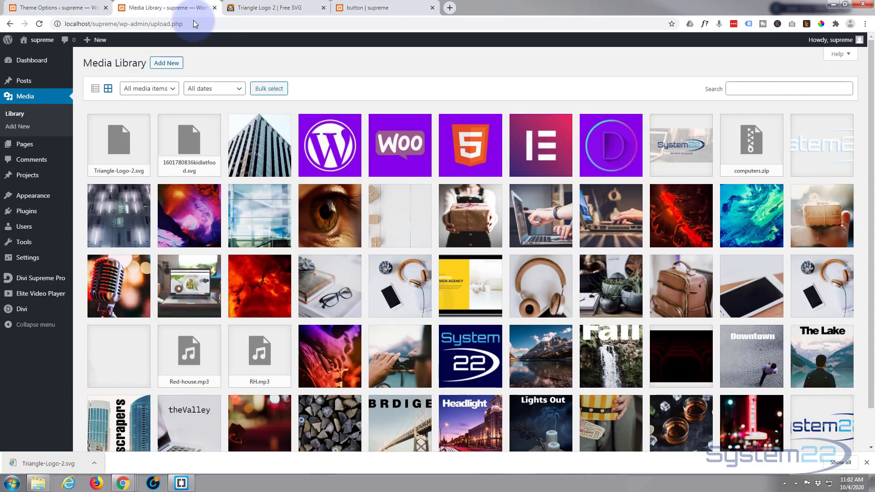
Step: Copy Triangle-Logo-2.svg's File URL from its attachment details, then go back to Theme Options
click(125, 134)
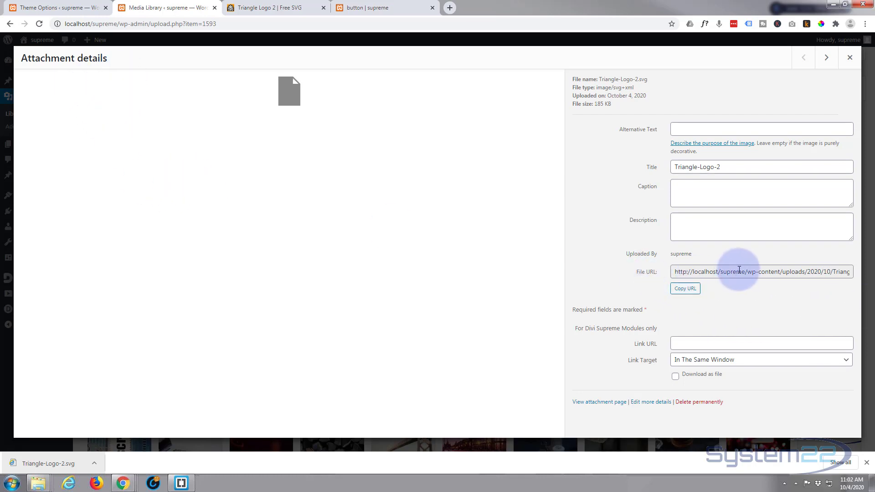
triple_click(739, 270)
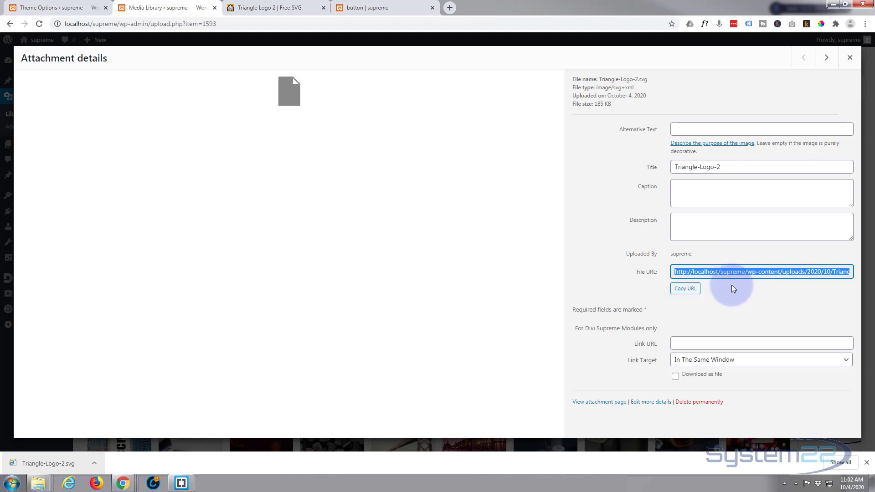
right_click(735, 274)
click(683, 288)
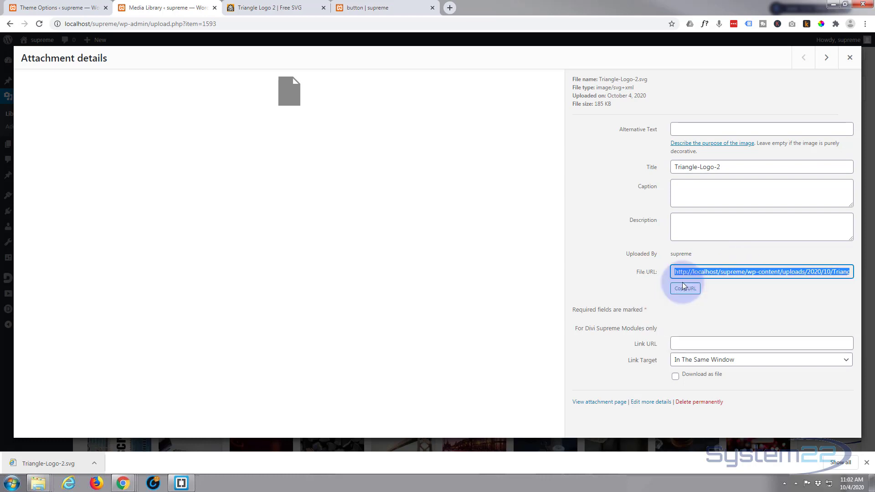
click(71, 11)
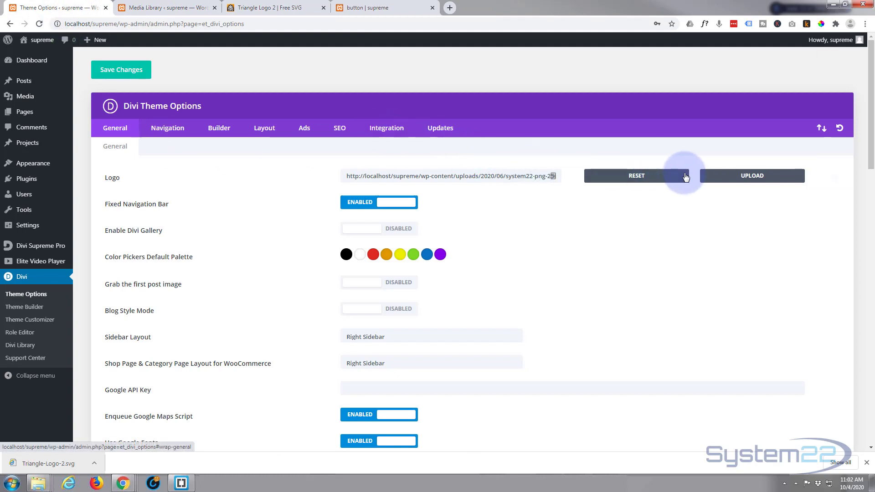
Step: Reset the Logo field, paste the Triangle-Logo-2.svg URL into it and save Theme Options
click(652, 179)
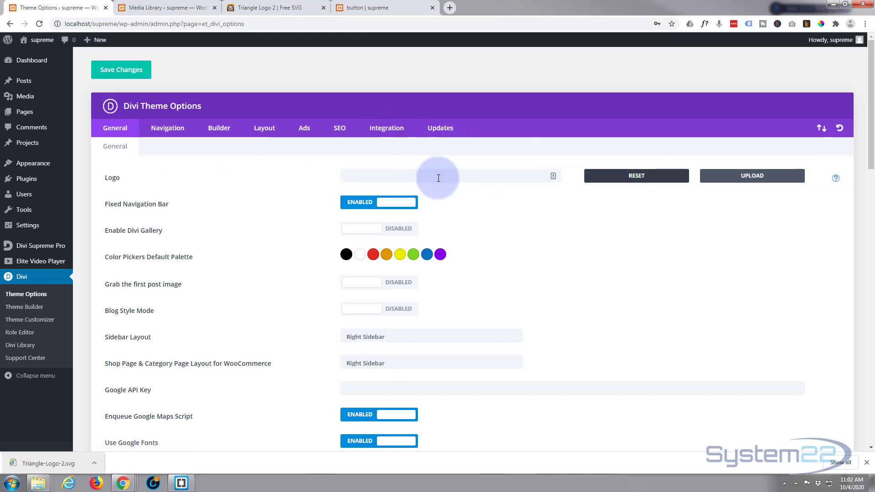
click(380, 175)
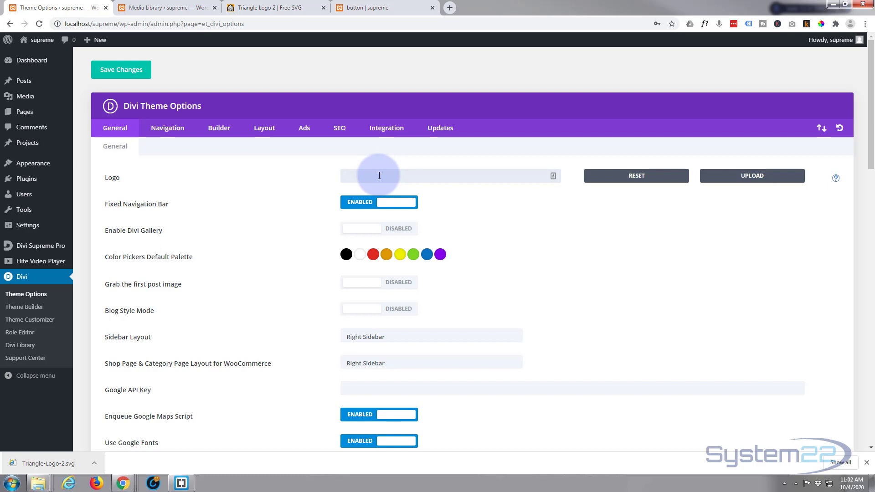
key(ctrl+v)
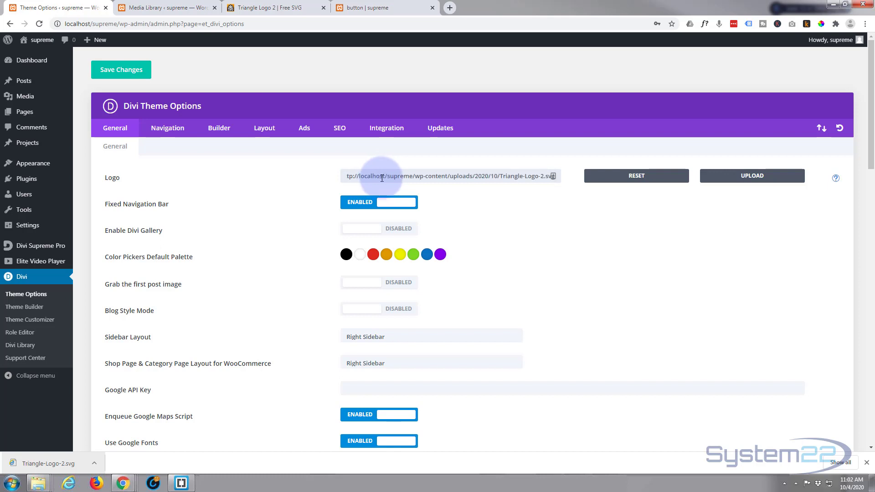
click(126, 72)
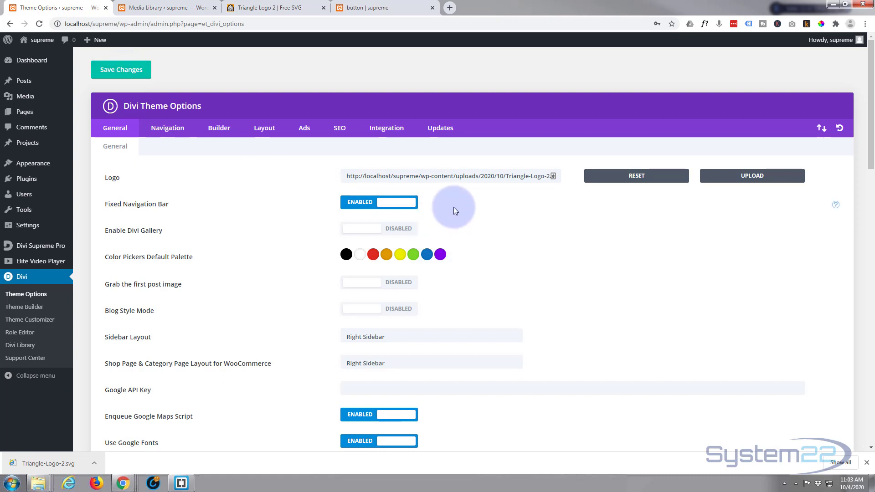
Step: View the live homepage in a new tab and scroll to check the triangle logo in the header
mouse_move(38, 42)
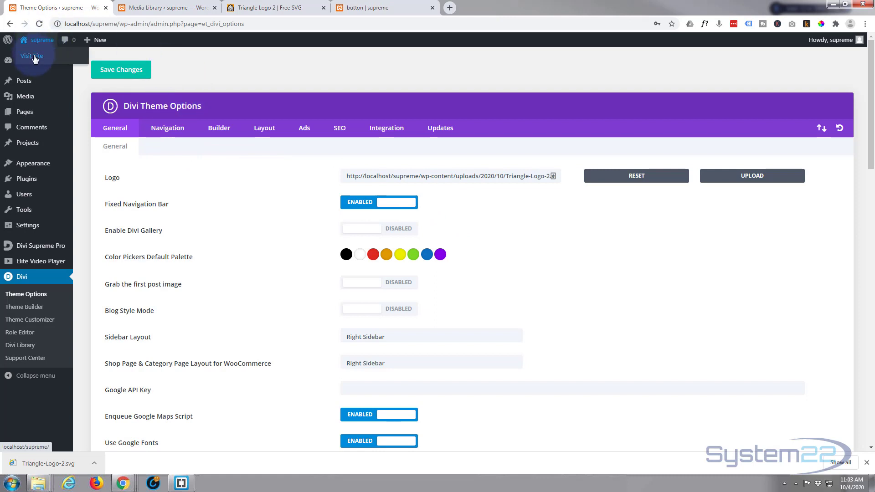
middle_click(35, 60)
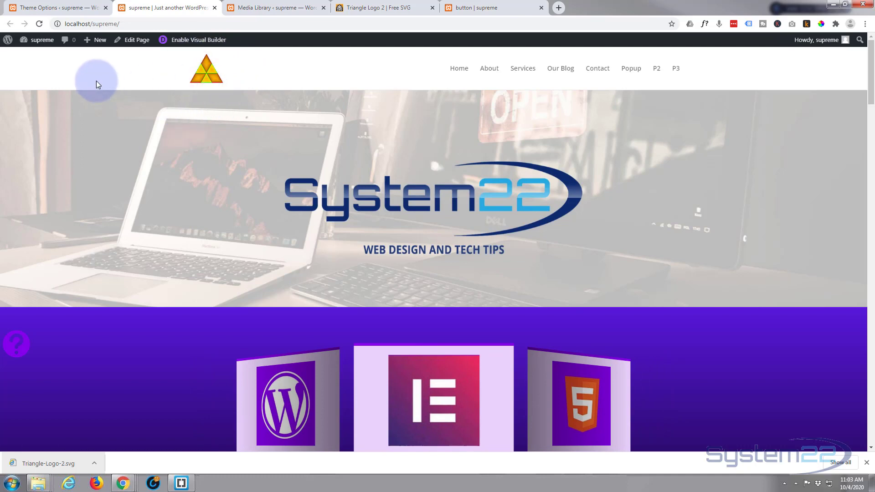
scroll(196, 191, down, 4)
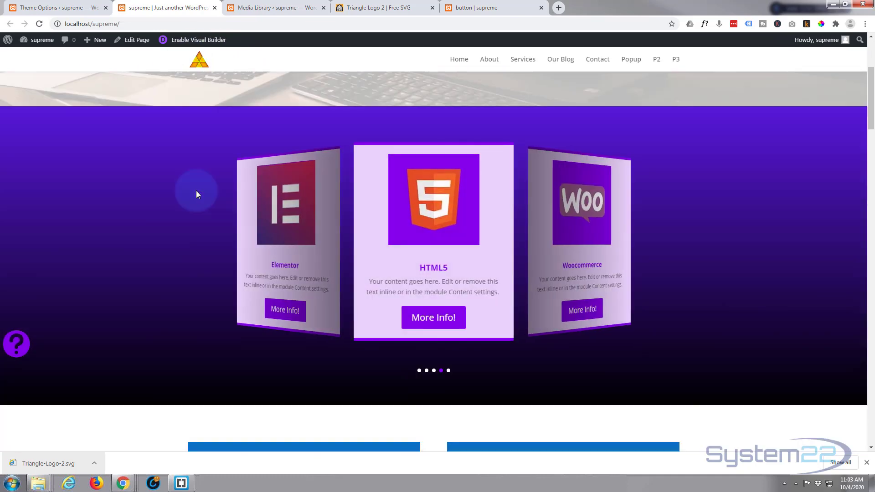
scroll(196, 191, up, 1)
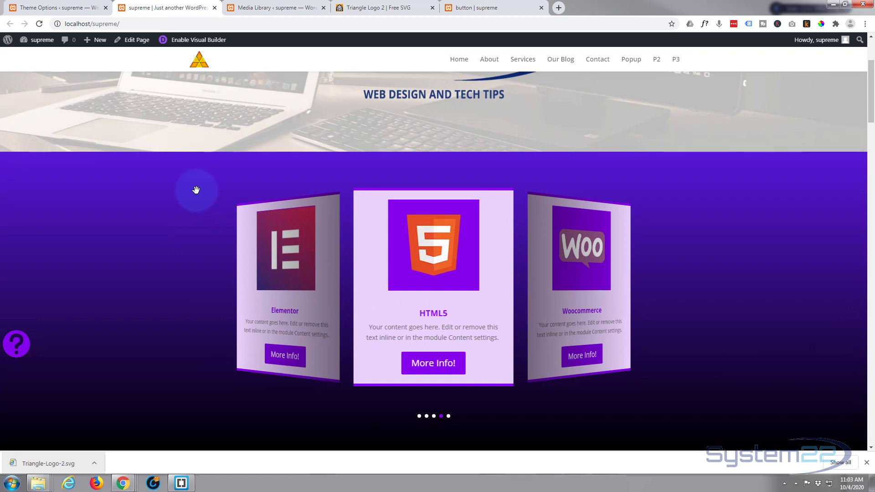
scroll(196, 191, up, 3)
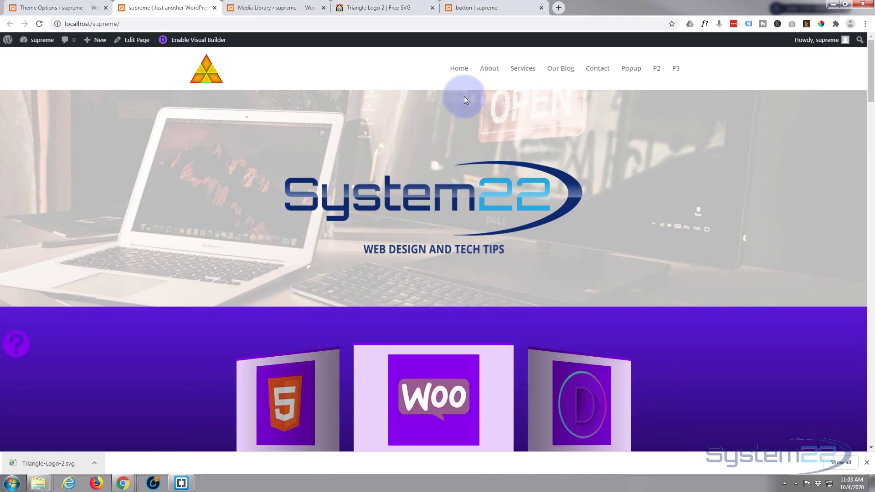
Step: Return to the 'button | supreme' Visual Builder page with the triangle image in its first column
click(492, 11)
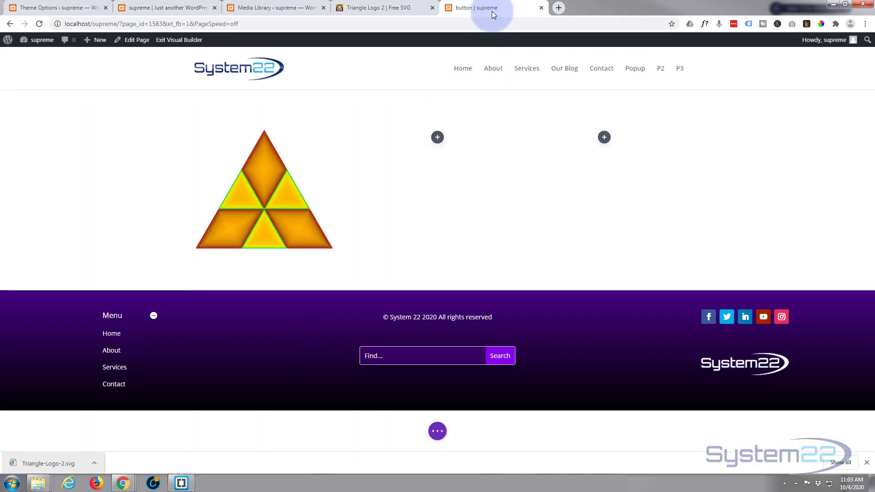